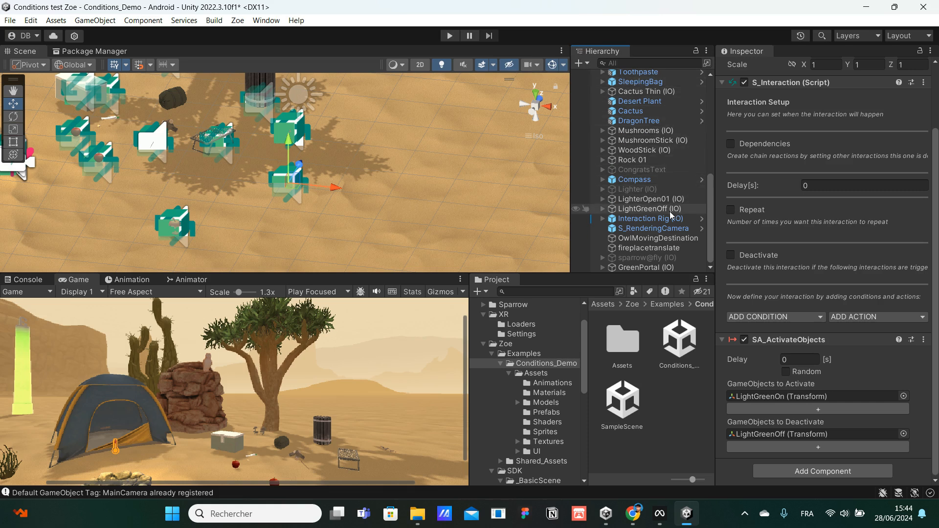
Expand LightGreenOff (IO) and open the Manipulate Condition Interaction among its interactions for editing.
{"action": "left_click", "coordinate": [653, 211]}
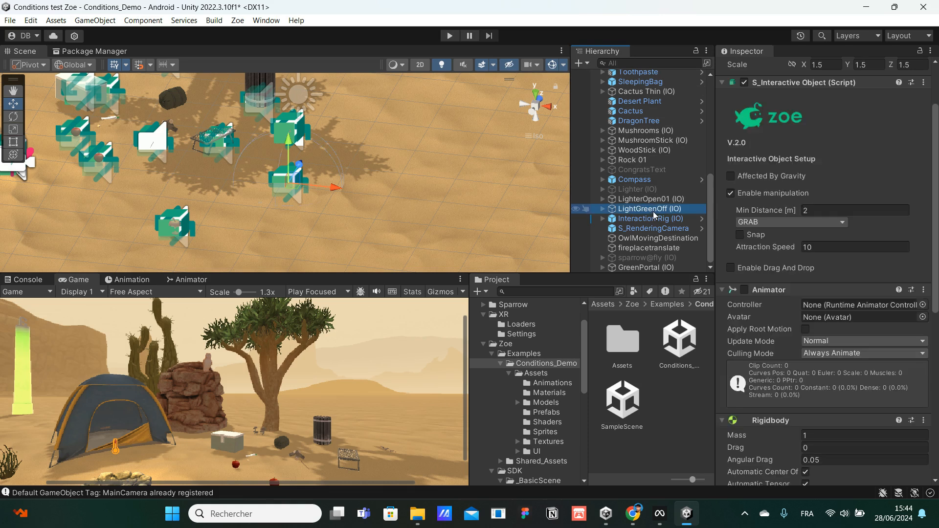
{"action": "left_click", "coordinate": [602, 210]}
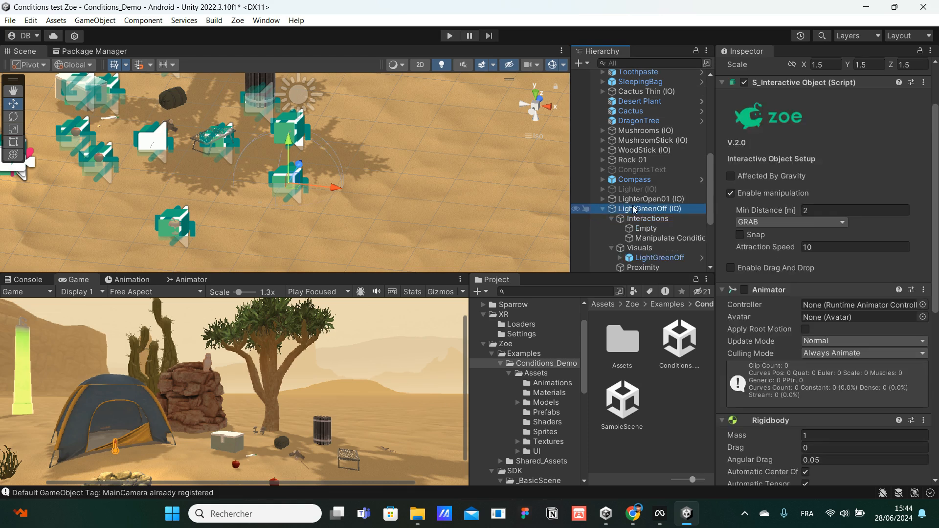
{"action": "left_click", "coordinate": [640, 220]}
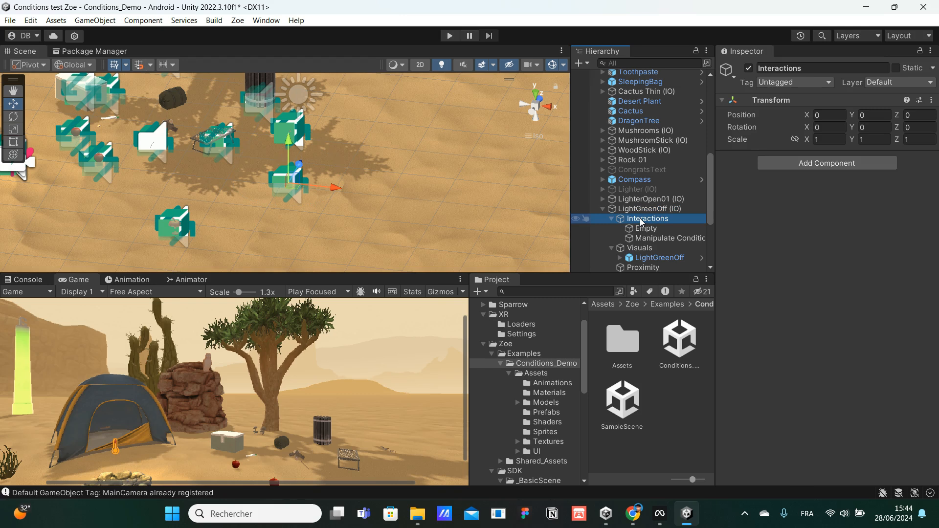
{"action": "left_click", "coordinate": [612, 220]}
{"action": "left_click", "coordinate": [611, 220]}
{"action": "left_click", "coordinate": [644, 208]}
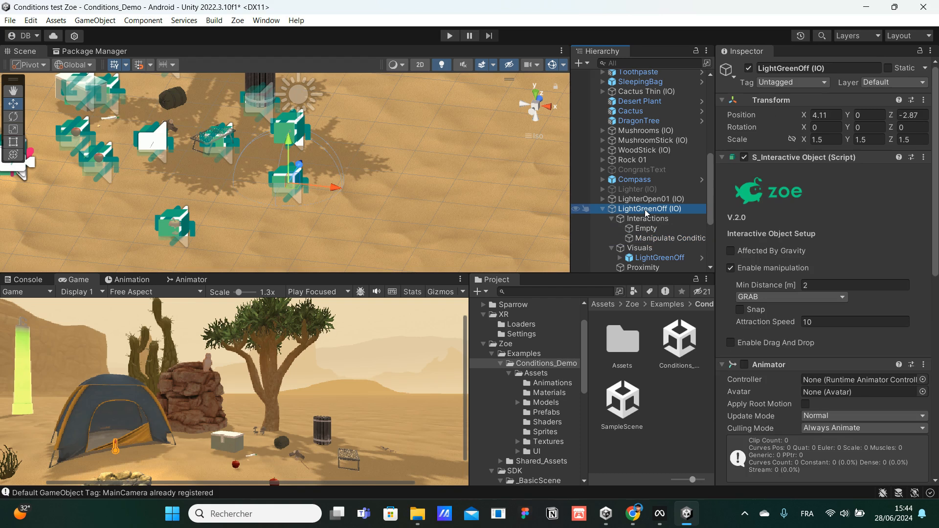
{"action": "left_click", "coordinate": [658, 242]}
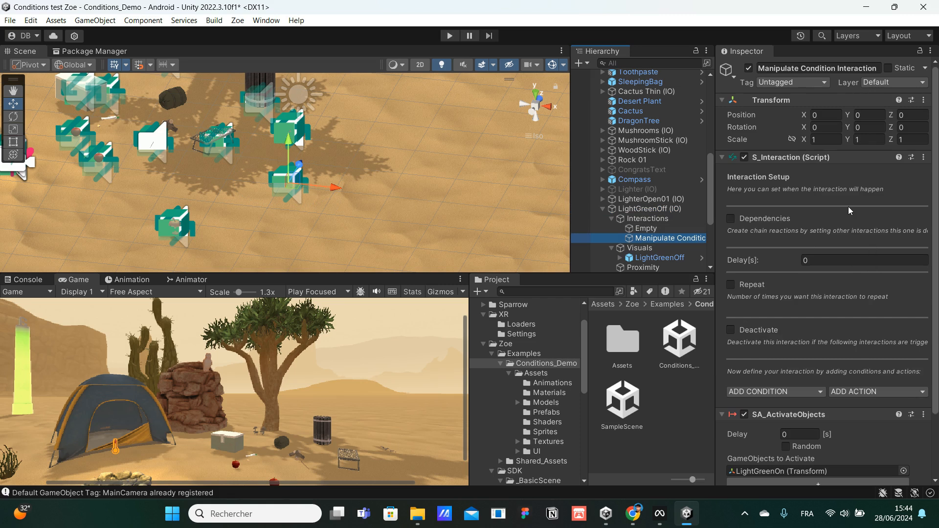
{"action": "scroll", "coordinate": [847, 211], "scroll_direction": "down", "scroll_amount": 3}
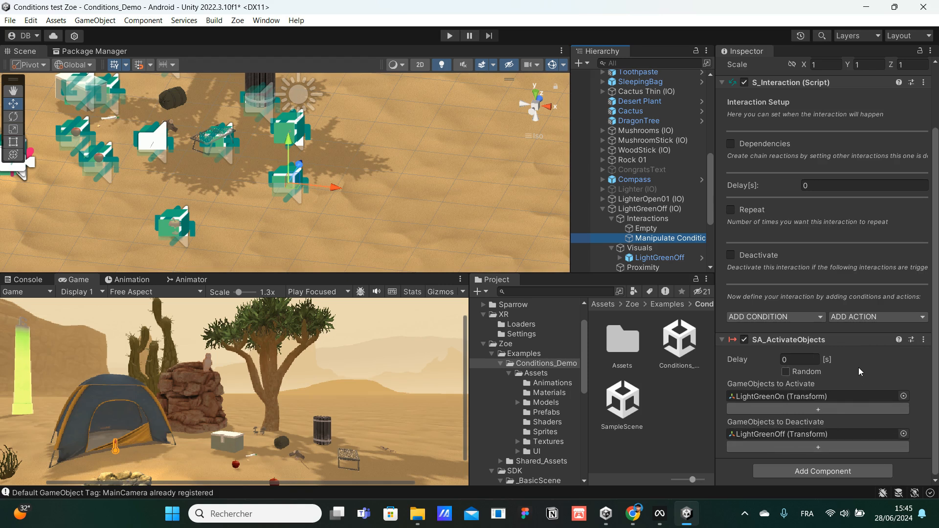
Add a Manipulate condition to the interaction, choose Manipulate as its mode and locate its target object in the scene hierarchy.
{"action": "left_click", "coordinate": [767, 317]}
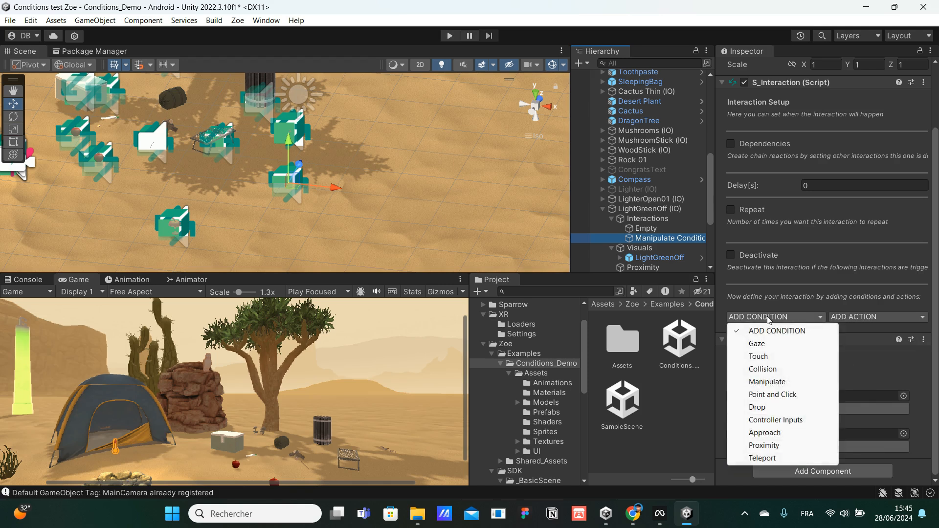
{"action": "left_click", "coordinate": [769, 382]}
{"action": "scroll", "coordinate": [895, 325], "scroll_direction": "down", "scroll_amount": 3}
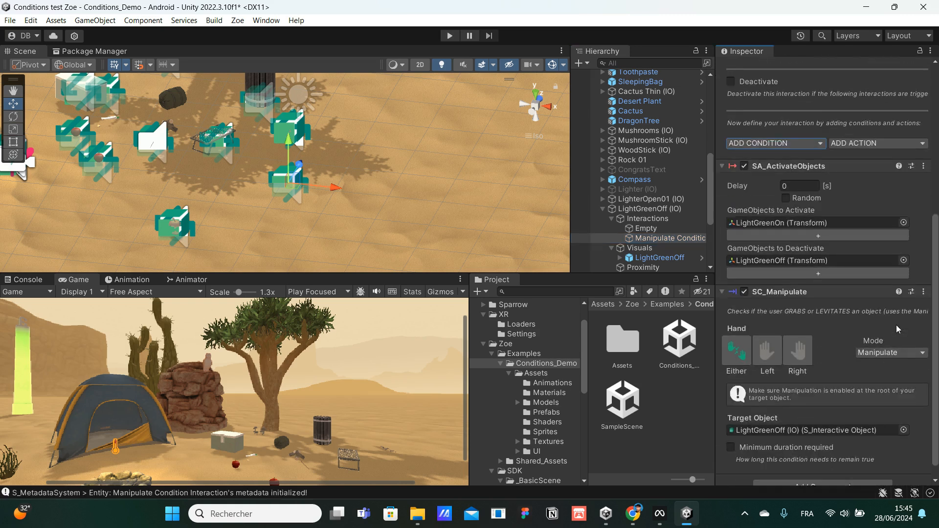
{"action": "scroll", "coordinate": [895, 325], "scroll_direction": "down", "scroll_amount": 1}
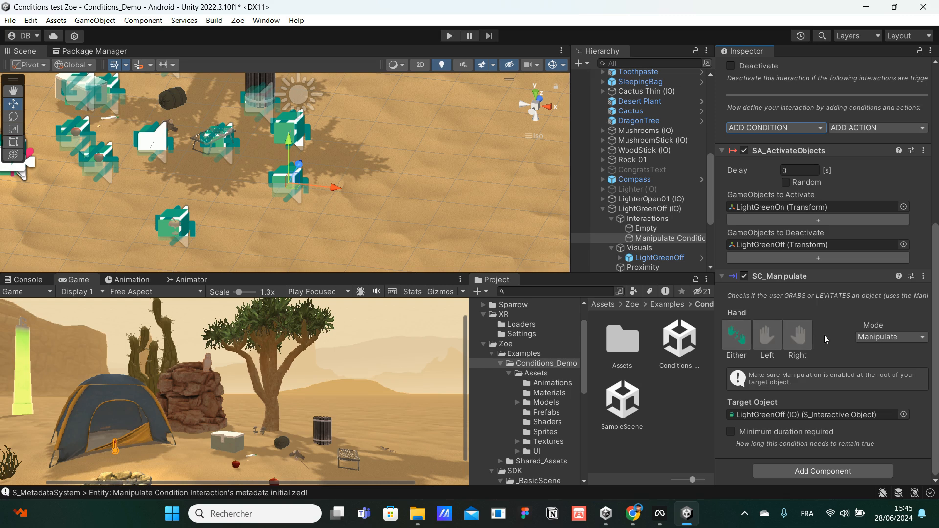
{"action": "left_click", "coordinate": [914, 342]}
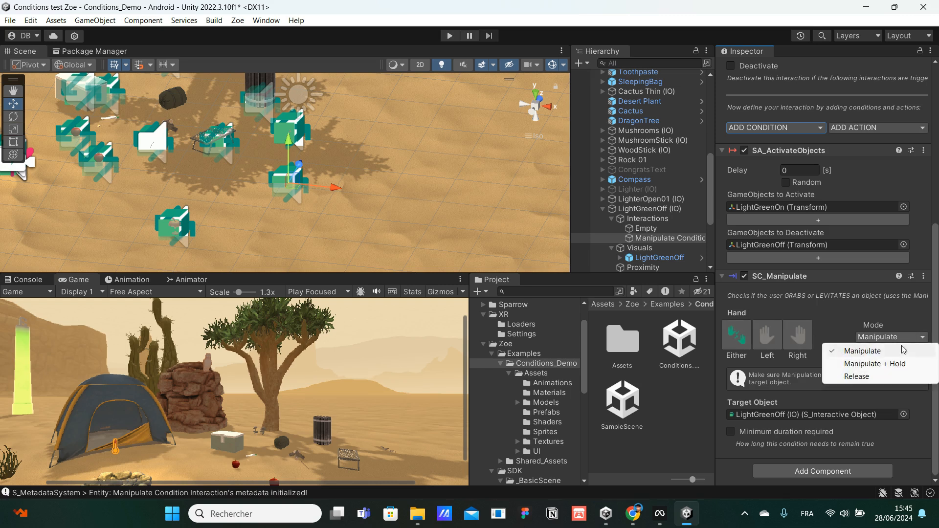
{"action": "left_click", "coordinate": [863, 352]}
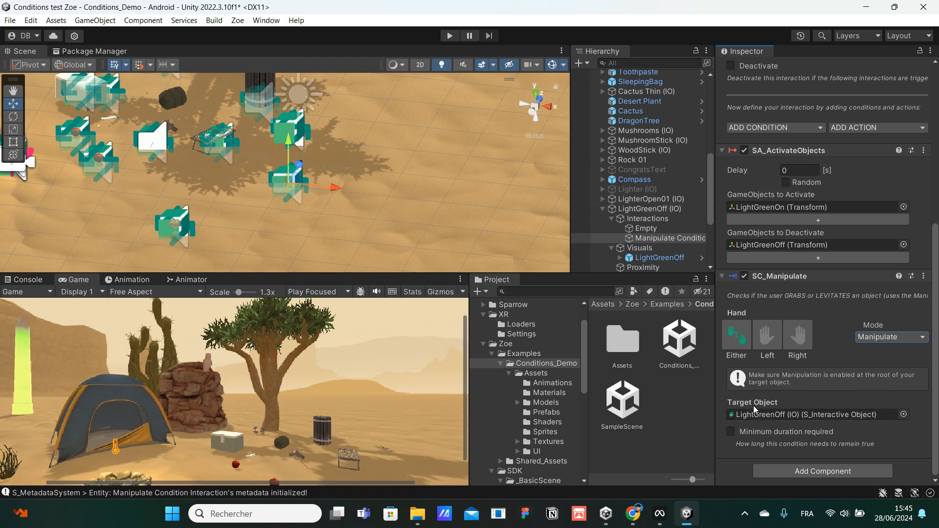
{"action": "left_click", "coordinate": [758, 417]}
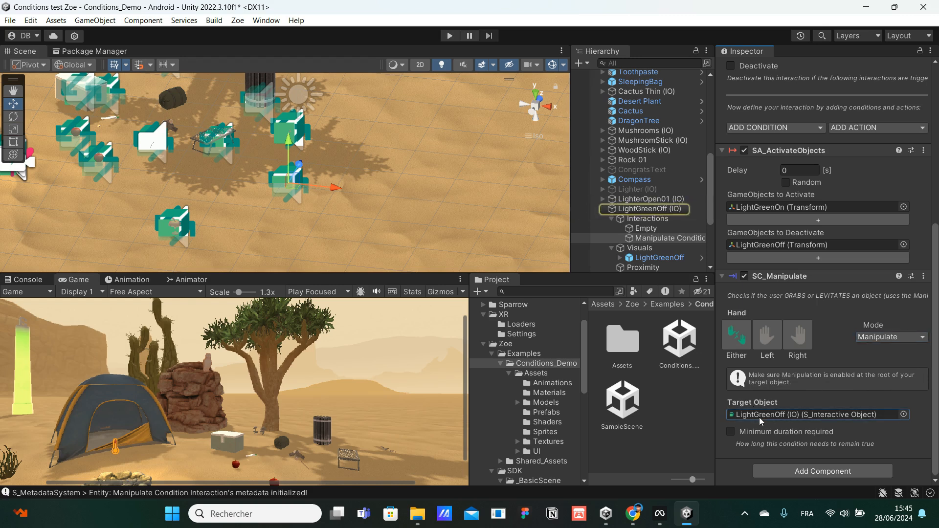
Check the manipulation settings of LightGreenOff (IO), toggling Enable manipulation off and on again and keeping the GRAB mode.
{"action": "left_click", "coordinate": [647, 209]}
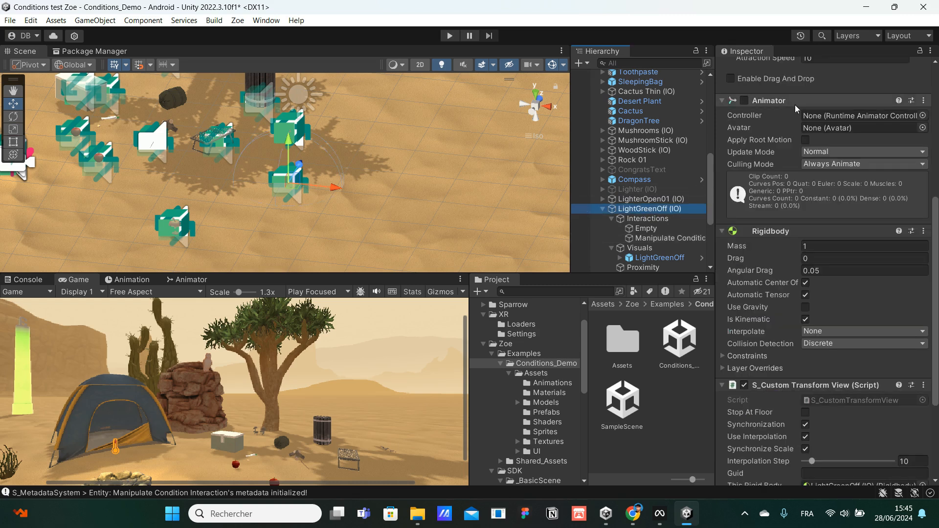
{"action": "scroll", "coordinate": [794, 105], "scroll_direction": "up", "scroll_amount": 10}
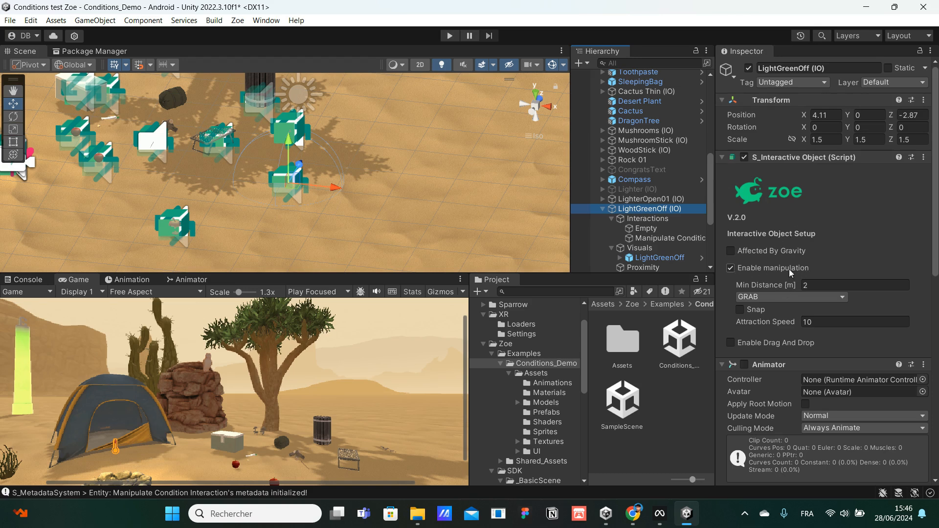
{"action": "left_click", "coordinate": [730, 269]}
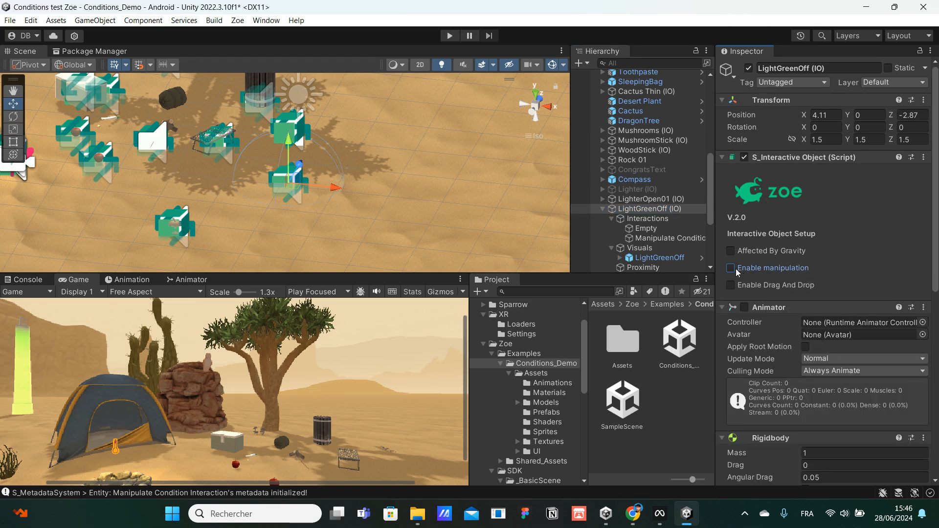
{"action": "left_click", "coordinate": [732, 269]}
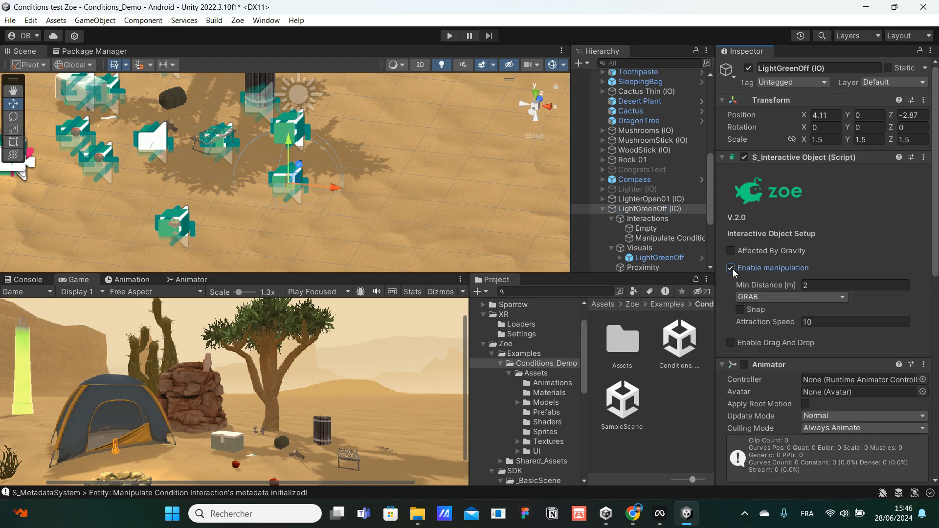
{"action": "left_click", "coordinate": [830, 298]}
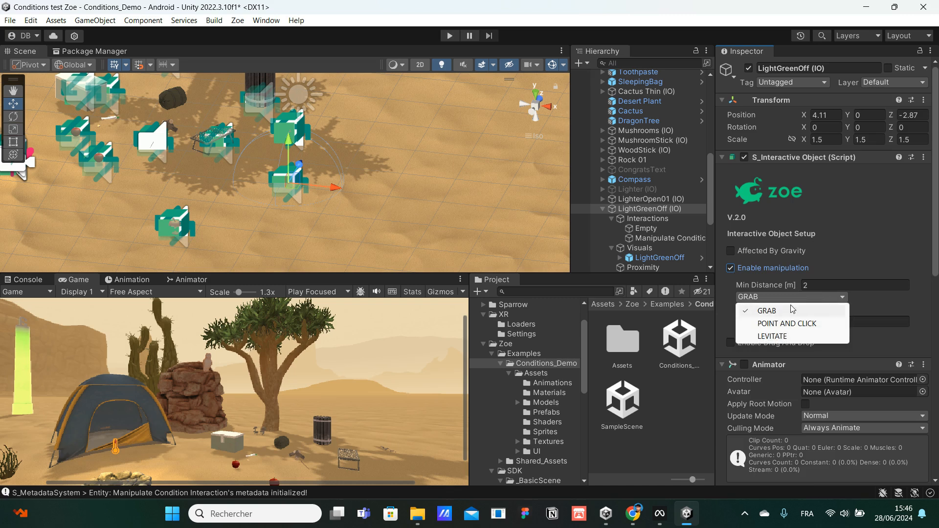
{"action": "left_click", "coordinate": [778, 311]}
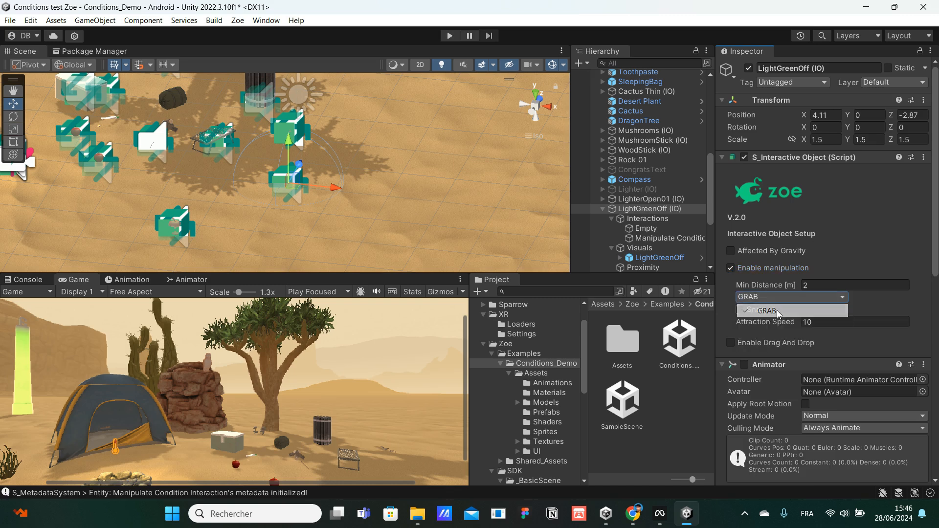
Require a minimum duration of 2 seconds for the interaction's Manipulate condition, with Reset count if the condition turns false.
{"action": "left_click", "coordinate": [669, 238]}
{"action": "scroll", "coordinate": [818, 298], "scroll_direction": "down", "scroll_amount": 5}
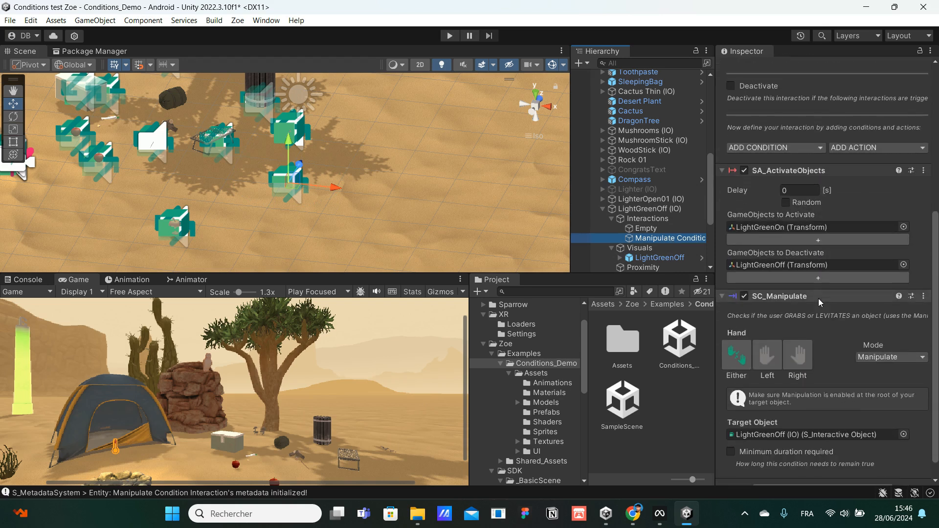
{"action": "scroll", "coordinate": [817, 299], "scroll_direction": "down", "scroll_amount": 1}
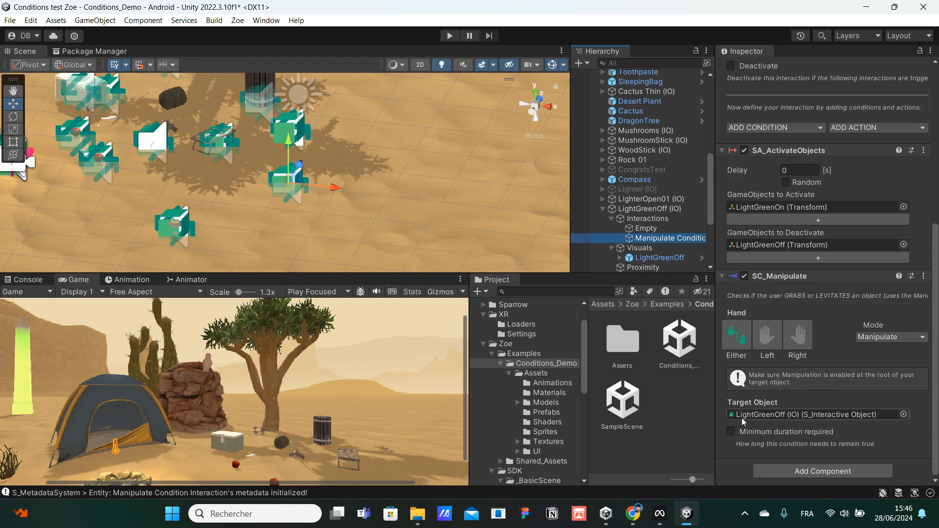
{"action": "left_click", "coordinate": [729, 431]}
{"action": "scroll", "coordinate": [807, 417], "scroll_direction": "down", "scroll_amount": 2}
{"action": "left_click", "coordinate": [813, 429]}
{"action": "type", "text": "2"}
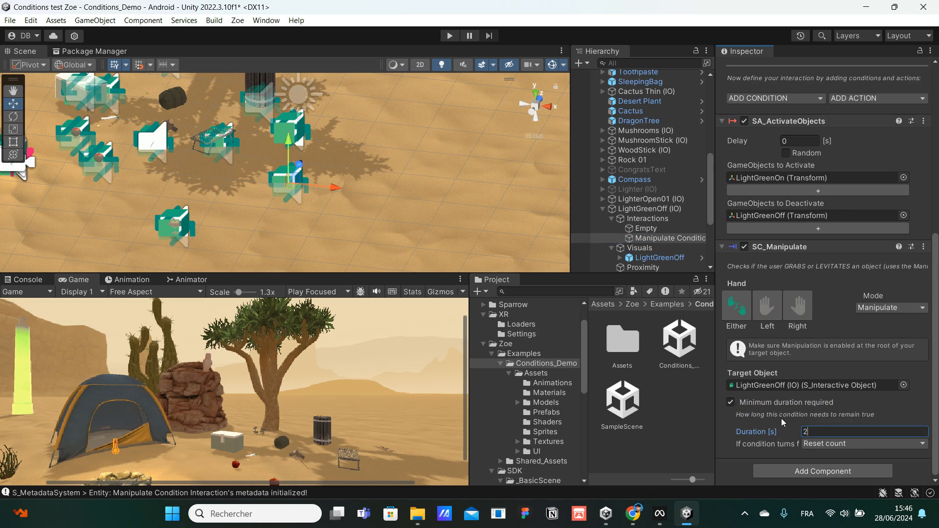
{"action": "left_click", "coordinate": [817, 443]}
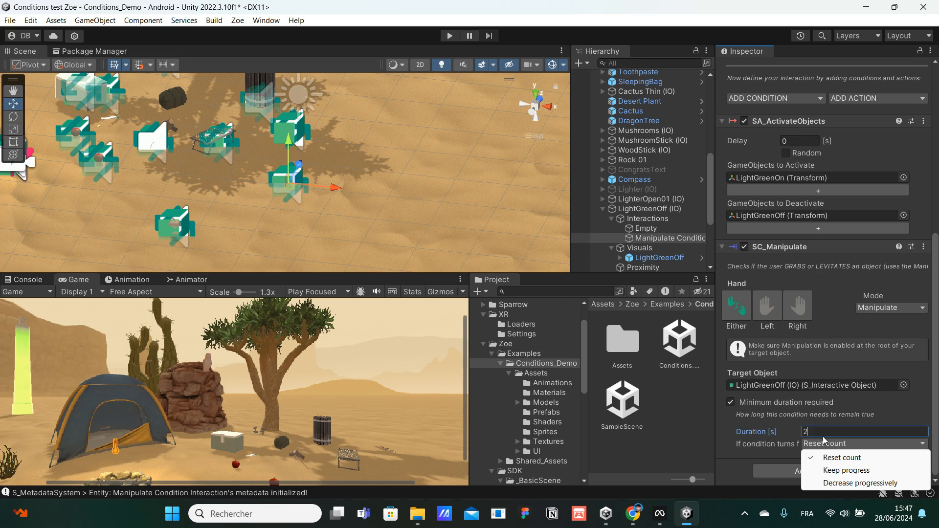
{"action": "left_click", "coordinate": [853, 458]}
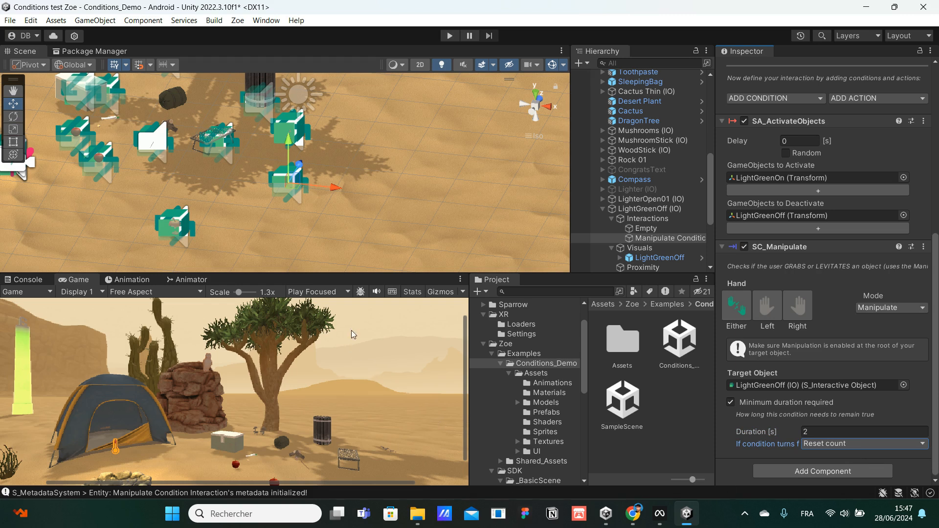
Run the scene in Play mode to test the manipulate interaction.
{"action": "left_click", "coordinate": [449, 36]}
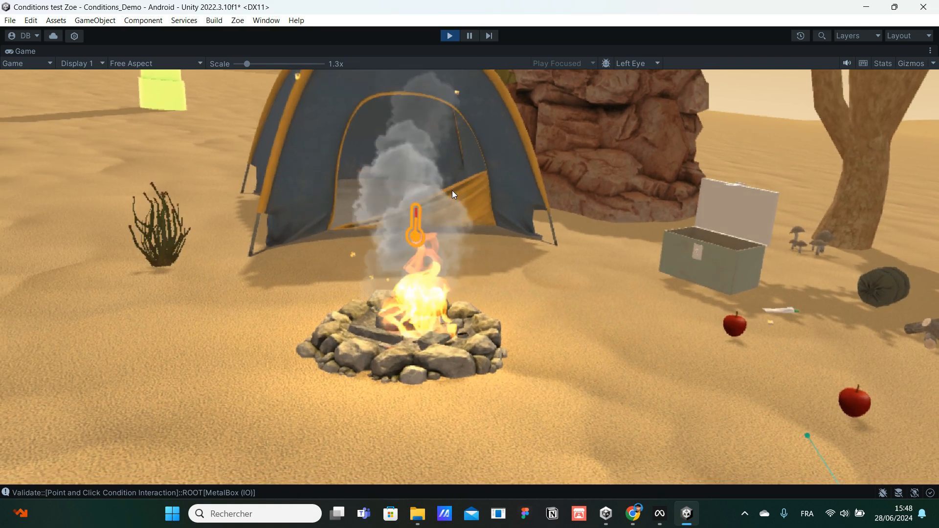